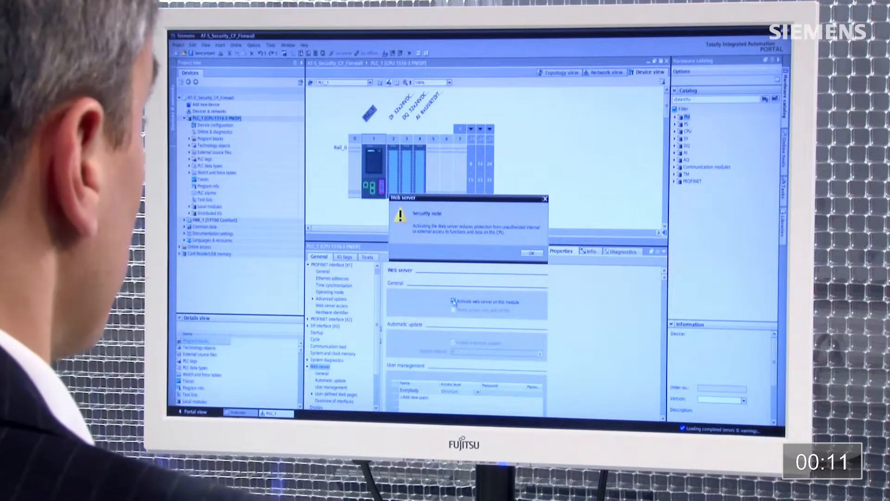
Dismiss the web server security note and add a new web server user named 'op'
left_click(538, 254)
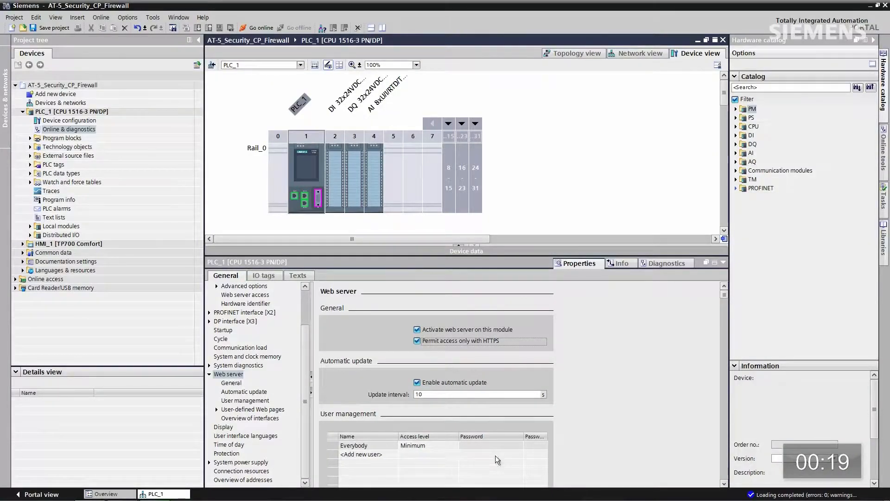
double_click(367, 454)
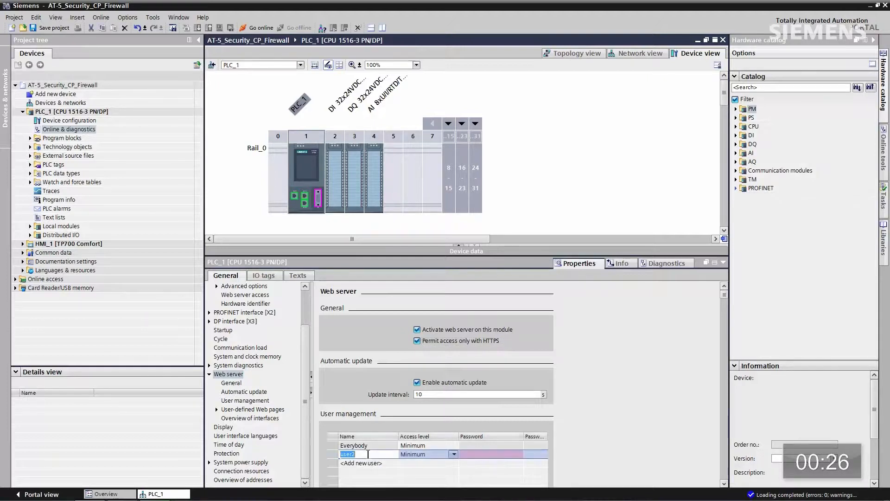
type("op")
Grant user 'op' every access right, from diagnostics queries and file access to LED flashing
left_click(454, 455)
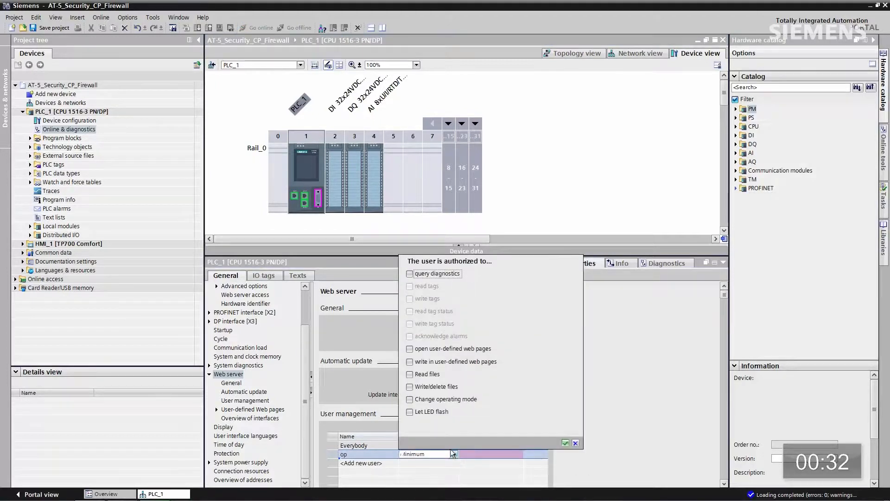
left_click(410, 412)
left_click(410, 400)
left_click(410, 387)
left_click(410, 374)
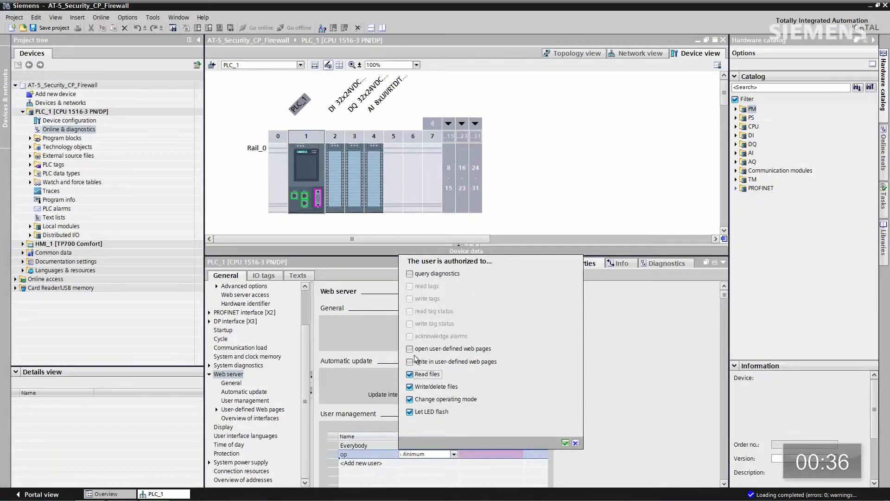
left_click(410, 362)
left_click(410, 349)
left_click(410, 274)
left_click(565, 443)
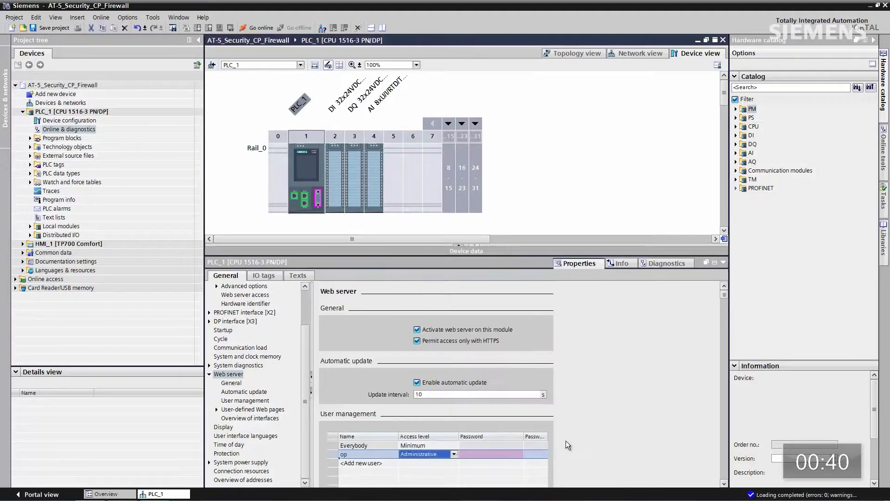
Enter a password for user 'op' and type it again as confirmation
left_click(477, 455)
type("***")
key("Tab")
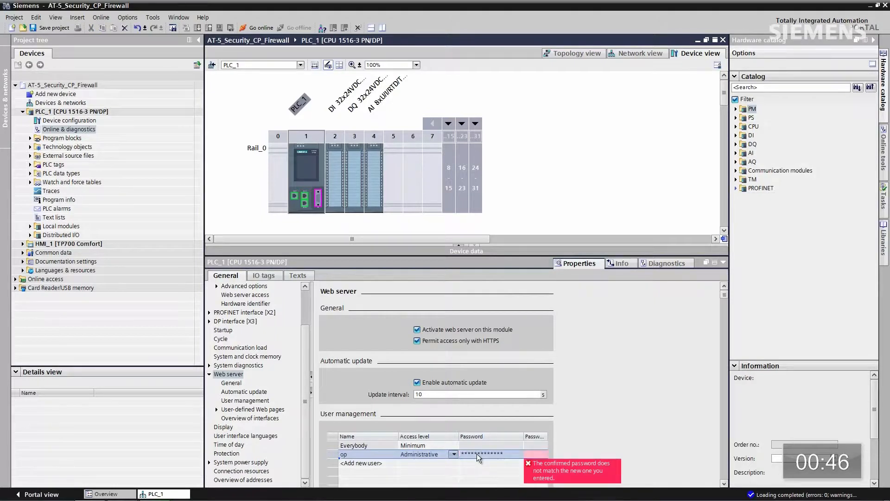
type("***")
type("**********")
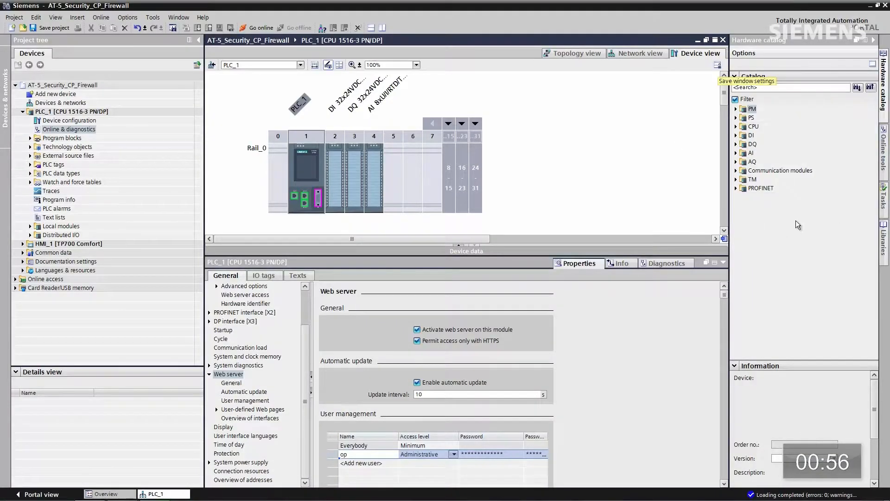
Drag the CP 1543-1 (6GK7 543-1AX00-0XE0) from Communication modules > PROFINET/Ethernet into slot 5
left_click(736, 171)
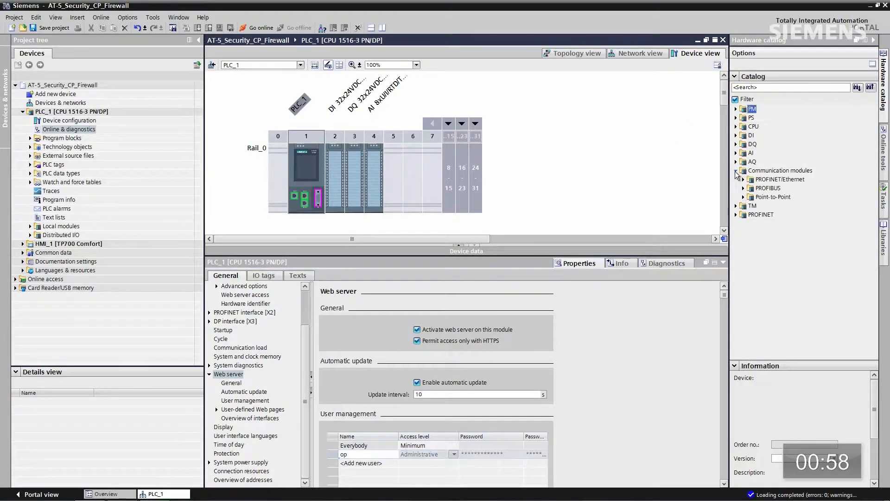
left_click(744, 180)
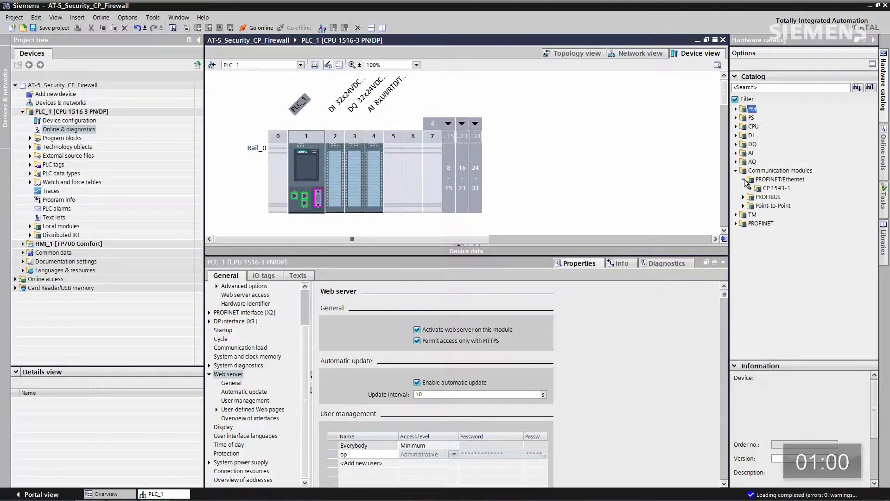
left_click(750, 188)
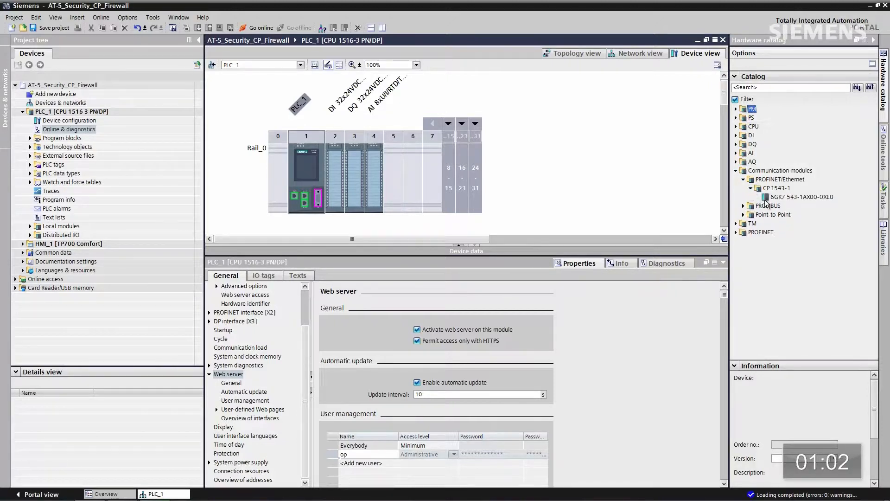
left_click(763, 197)
left_click_drag(765, 199, 389, 174)
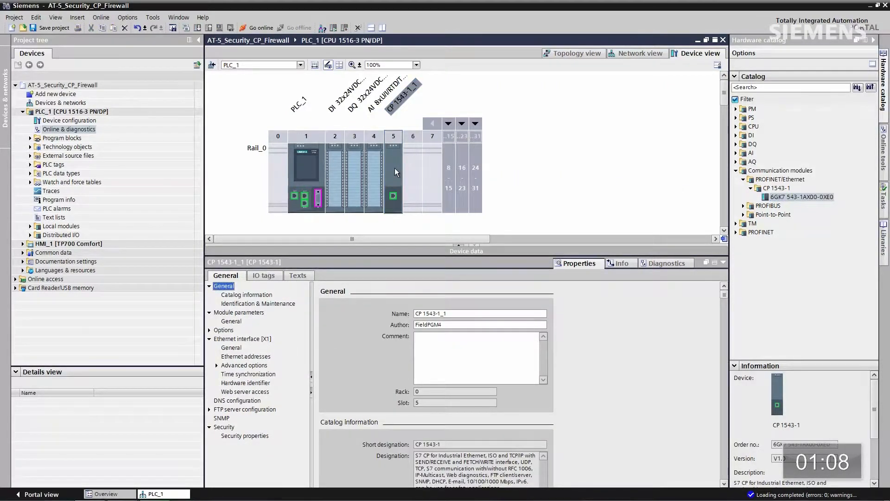
Change the CP's IP address to 192.168.2.1 and network it on a new subnet
left_click(251, 357)
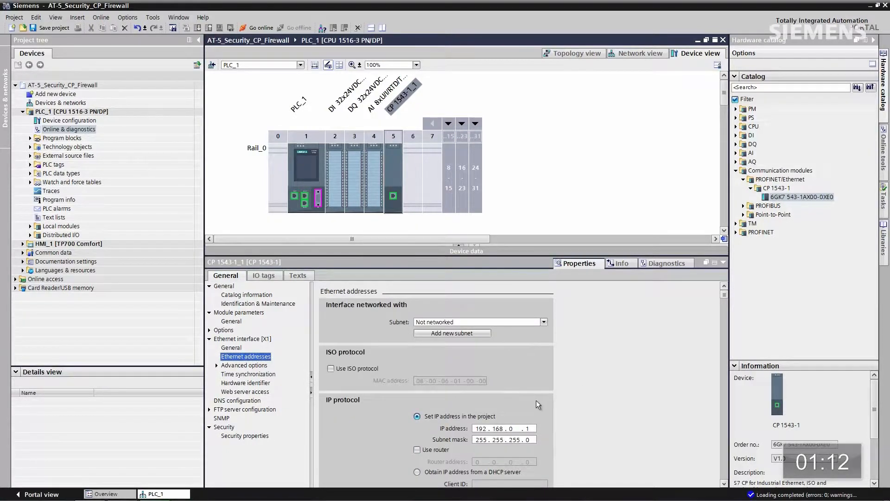
double_click(511, 429)
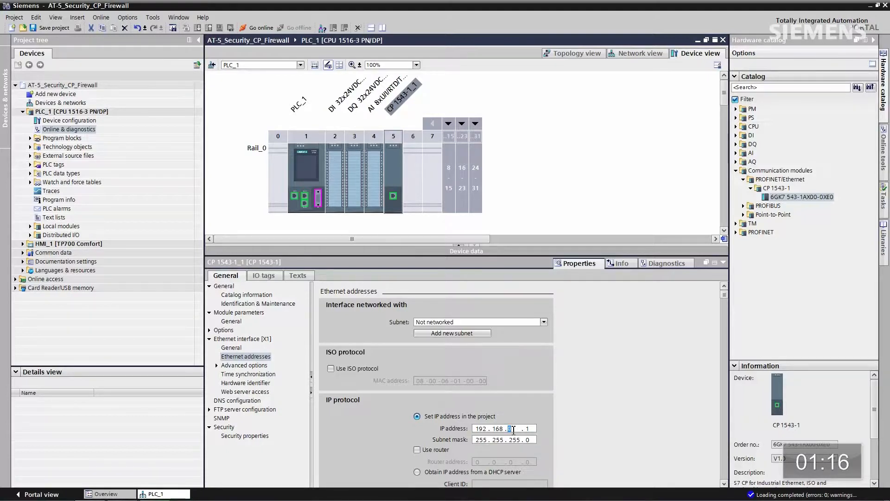
type("2")
left_click(458, 332)
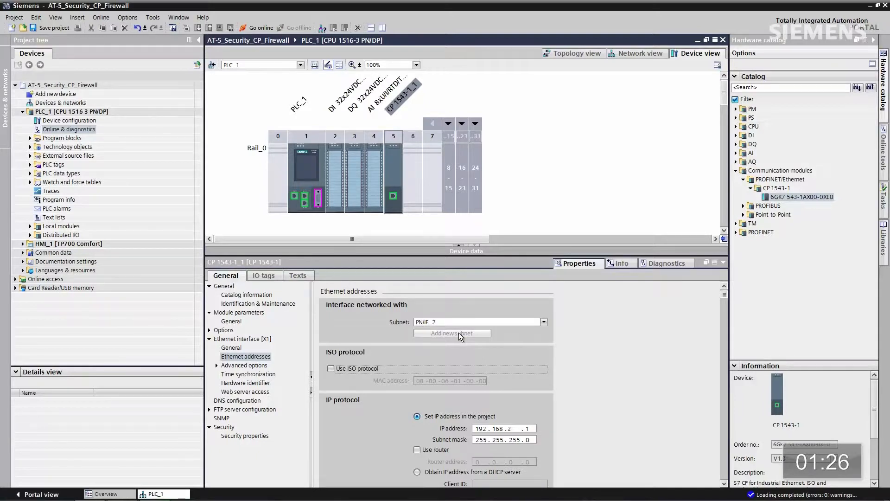
Set the CP's IPv6 address to be assigned using a different method
left_click(724, 484)
scroll(724, 484, "down", 5)
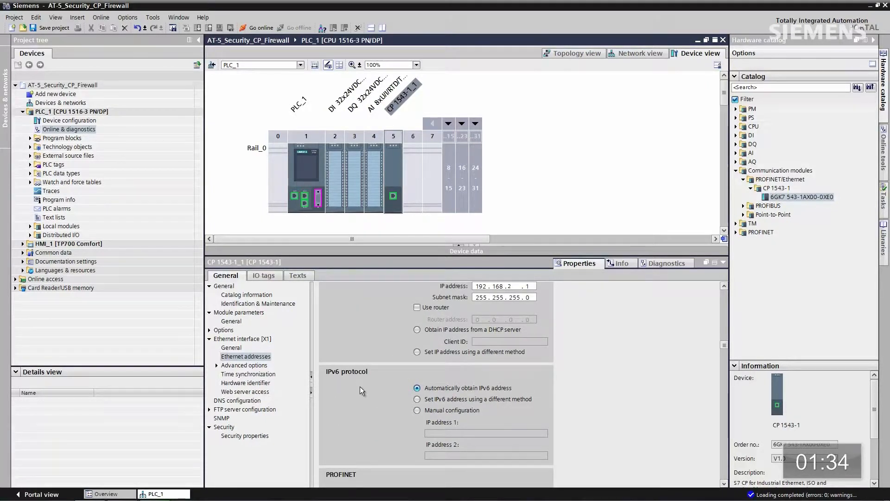
left_click(417, 399)
Enable the web server on the CP interface and start loading PLC_1's configuration to the found controller
left_click(253, 392)
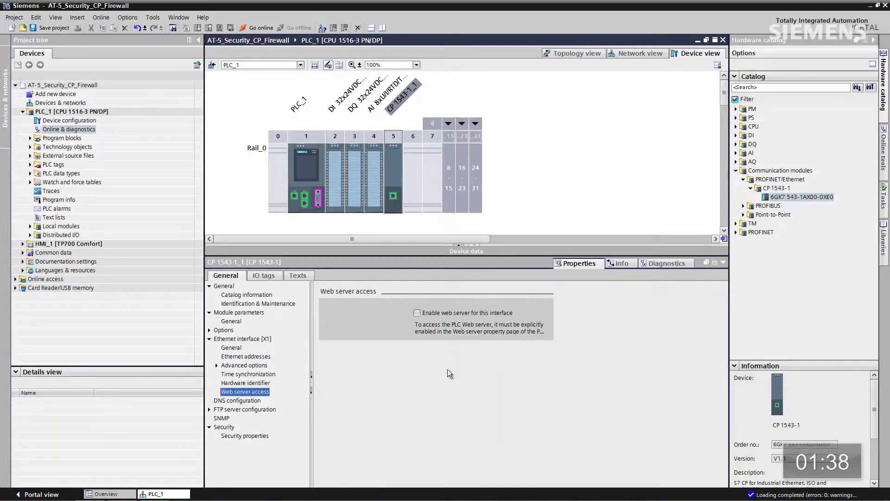
left_click(418, 314)
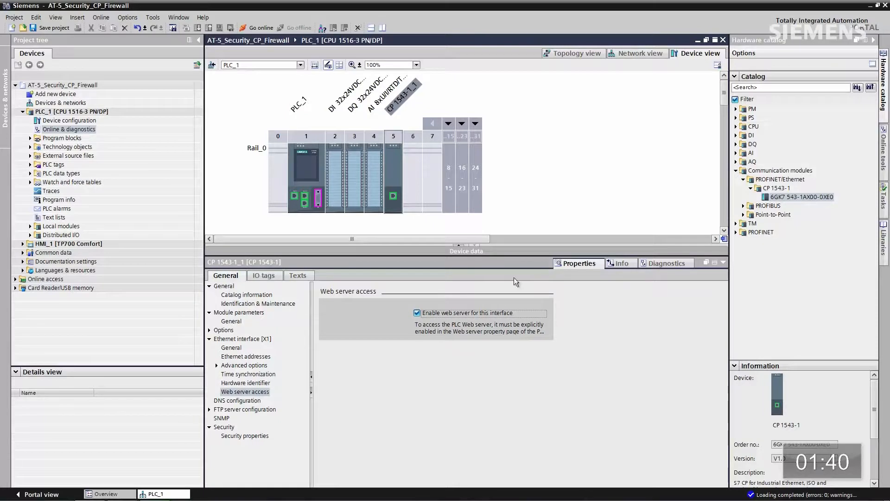
left_click(305, 168)
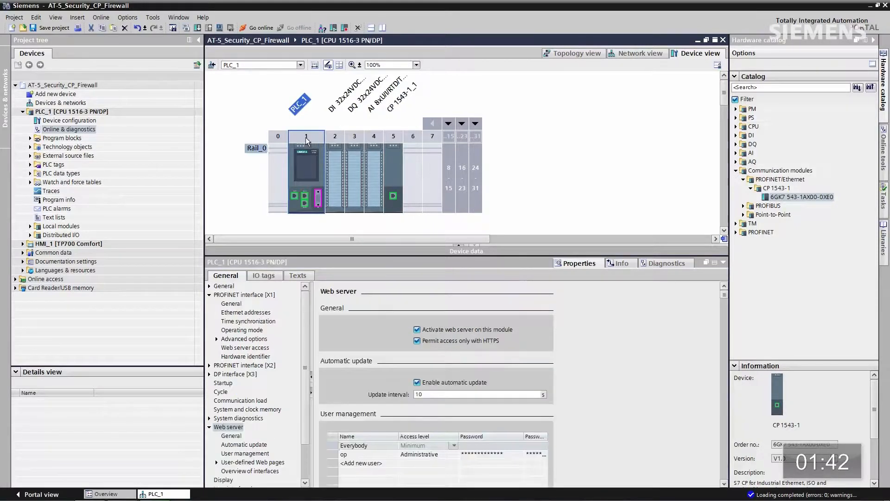
left_click(197, 28)
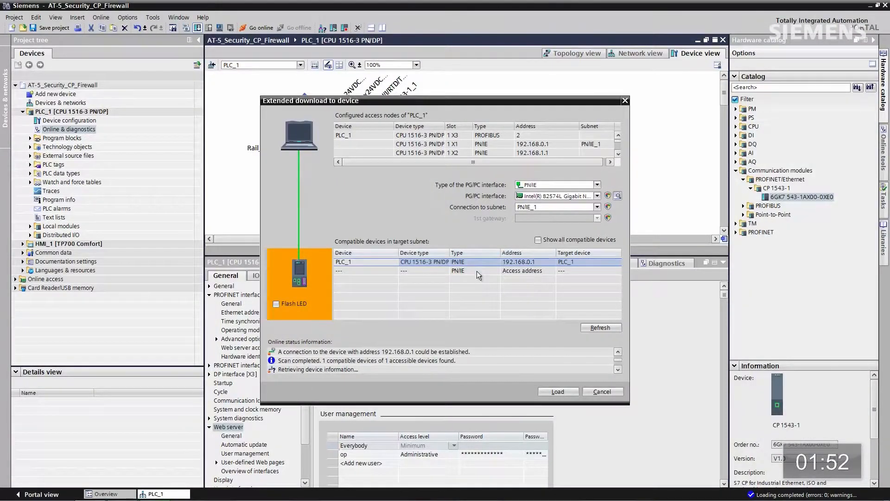
left_click(559, 392)
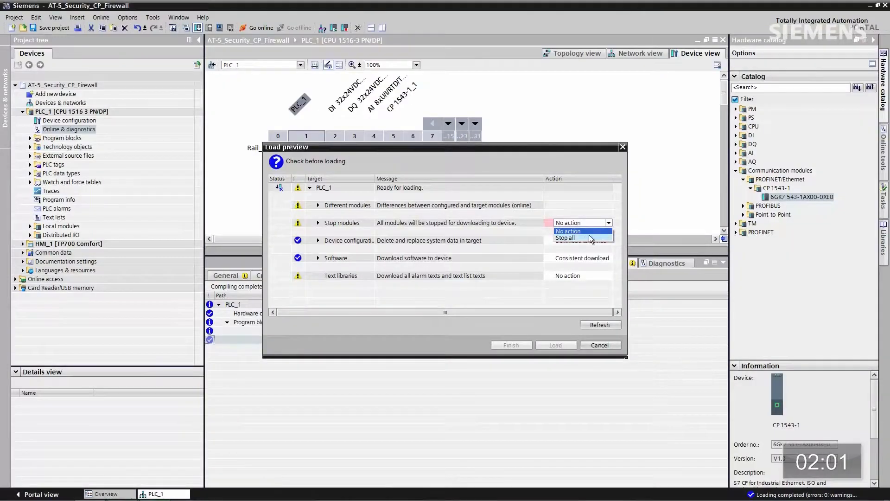
Keep 'Download to device' as the action in the Load preview
left_click(585, 237)
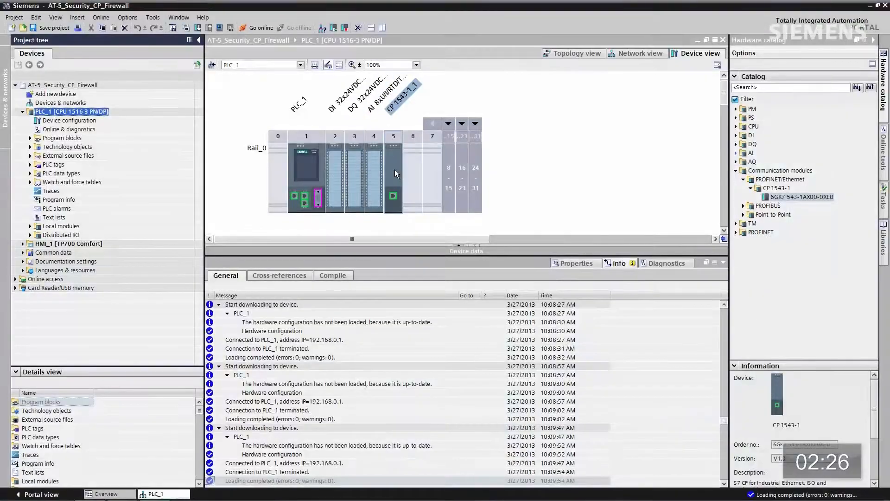
From the CP 1543-1 security properties, create a security administrator with password and log on
left_click(393, 174)
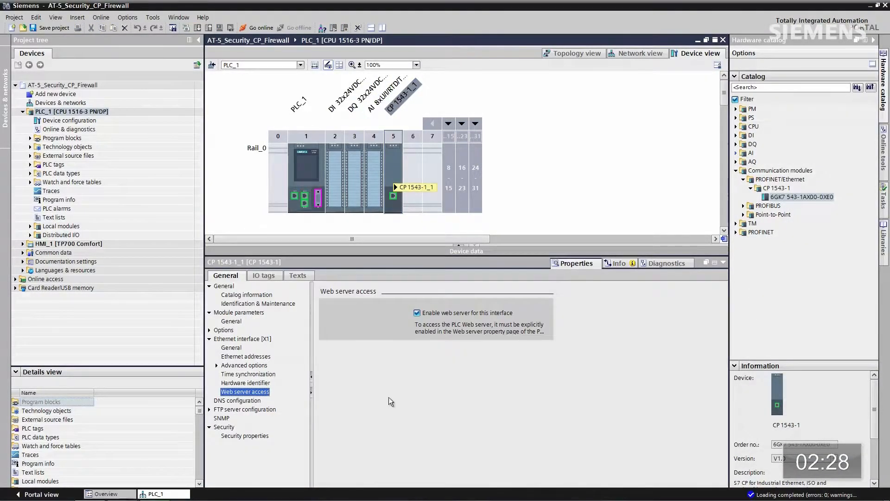
left_click(229, 436)
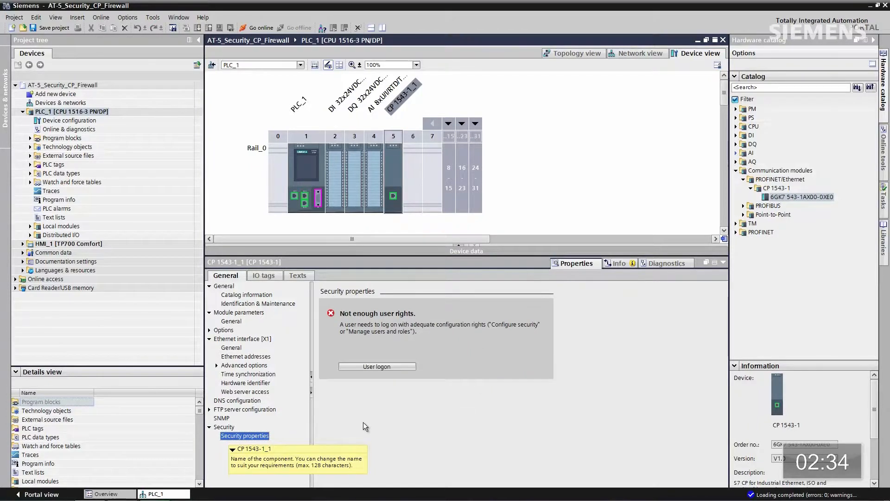
left_click(381, 365)
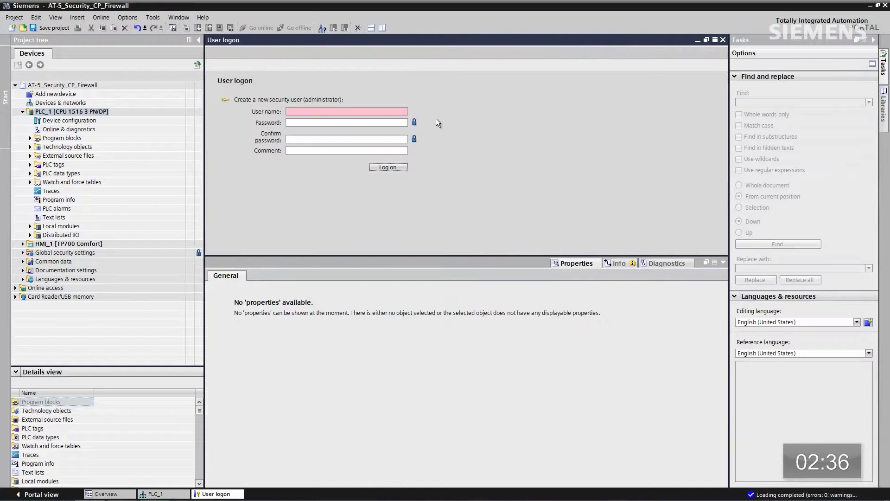
left_click(317, 112)
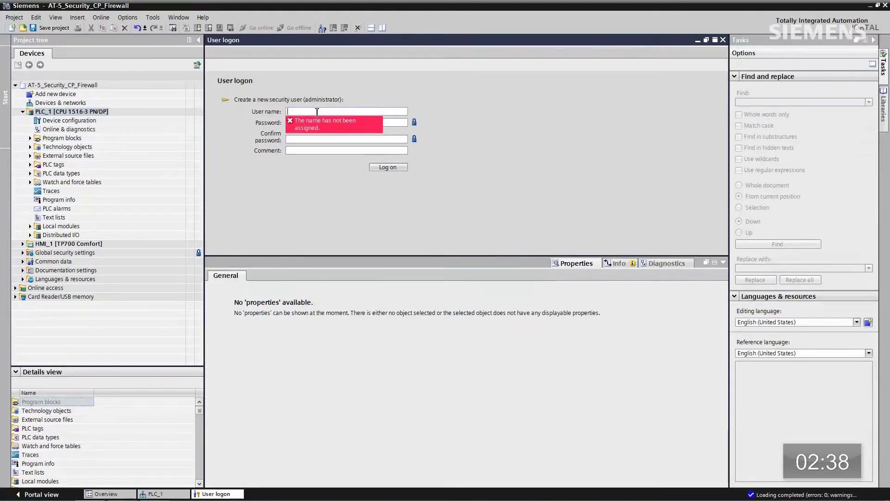
type("admin")
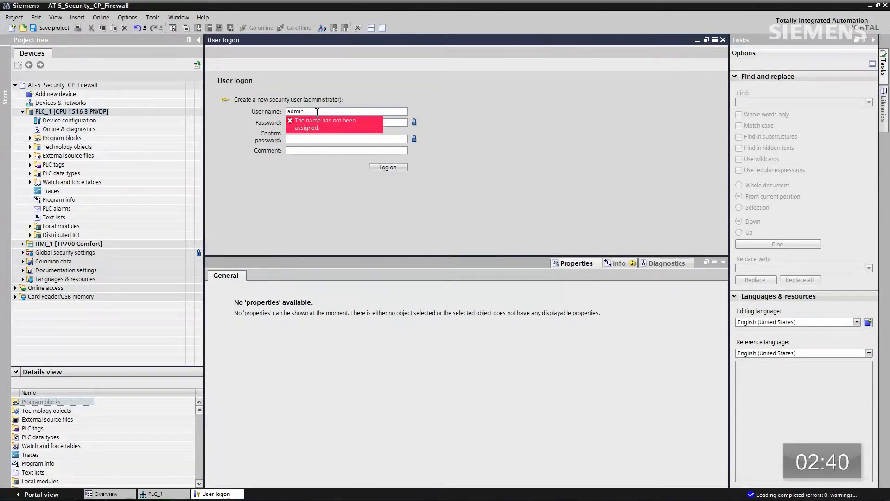
type("admin")
type("***")
type("*******")
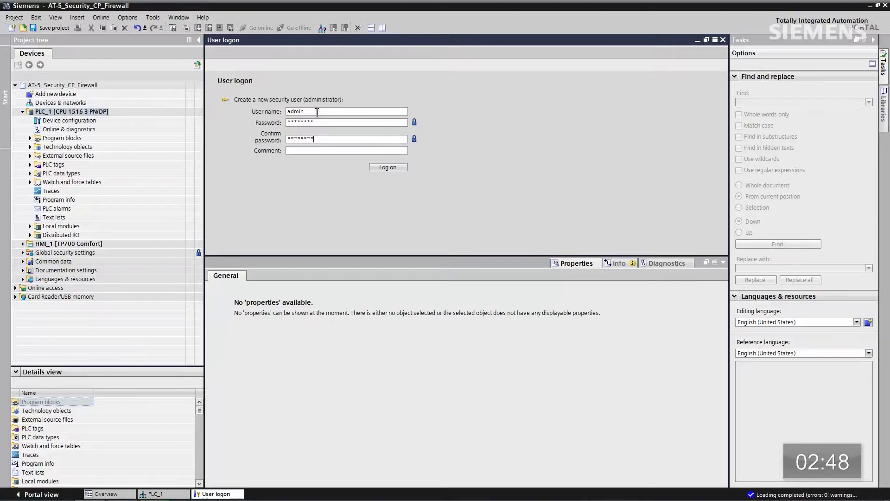
key("Return")
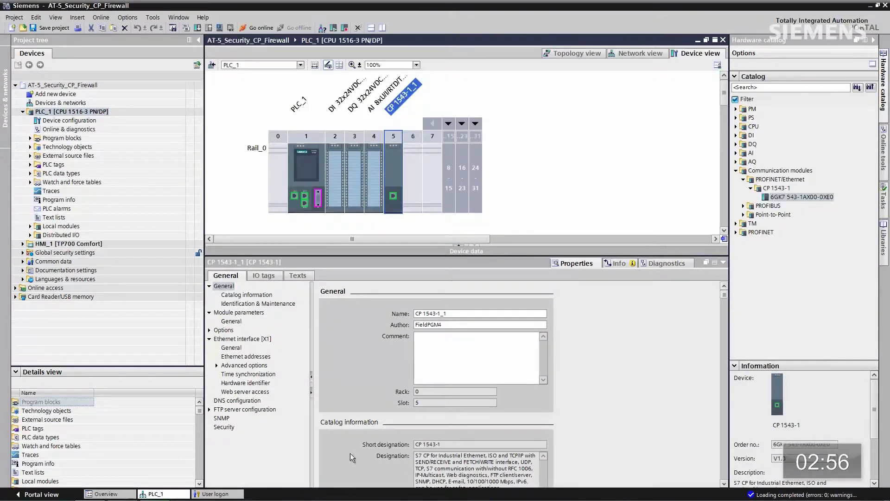
Activate the security features of the CP 1543-1 module
left_click(221, 427)
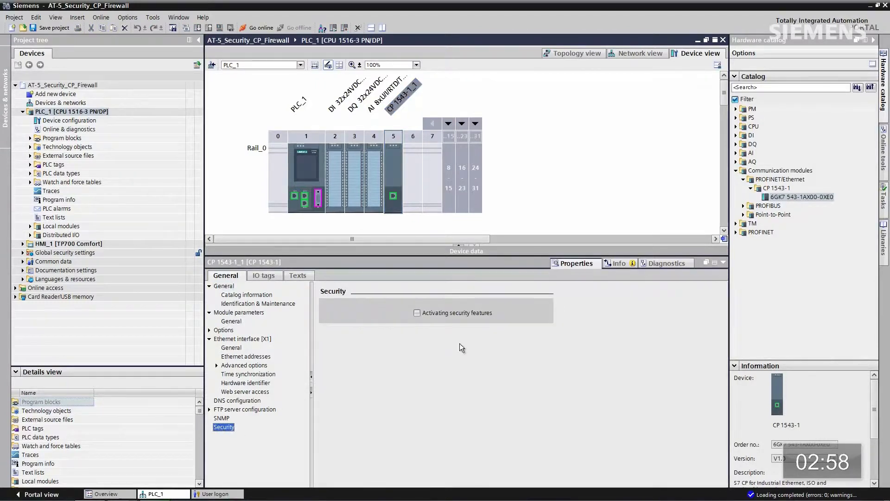
left_click(417, 313)
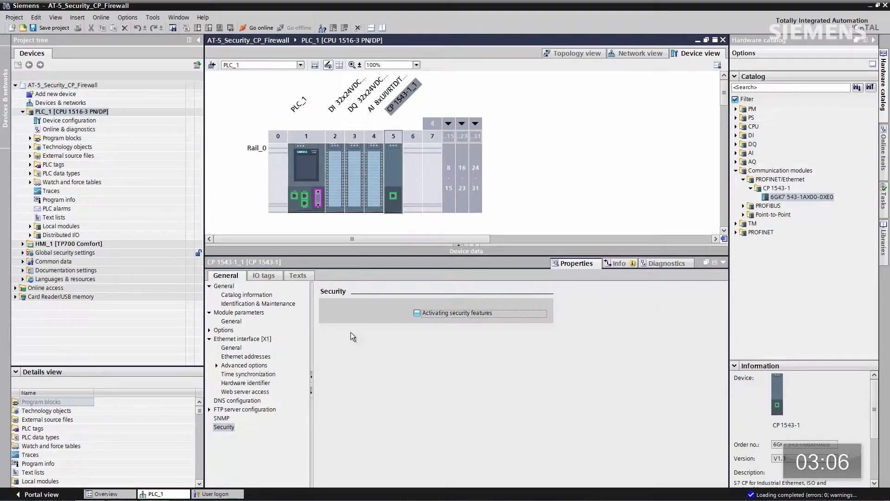
key("space")
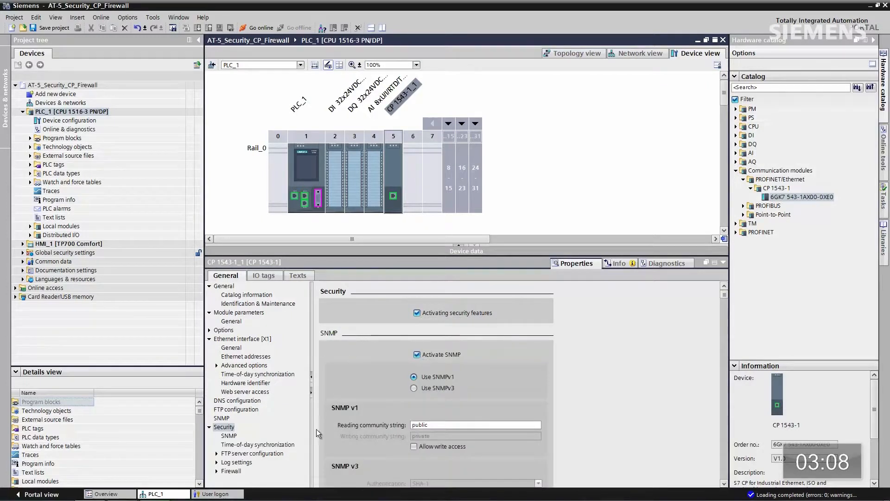
Activate the firewall, allowing S7 protocol, HTTPS and security diagnostics from outside
left_click(232, 471)
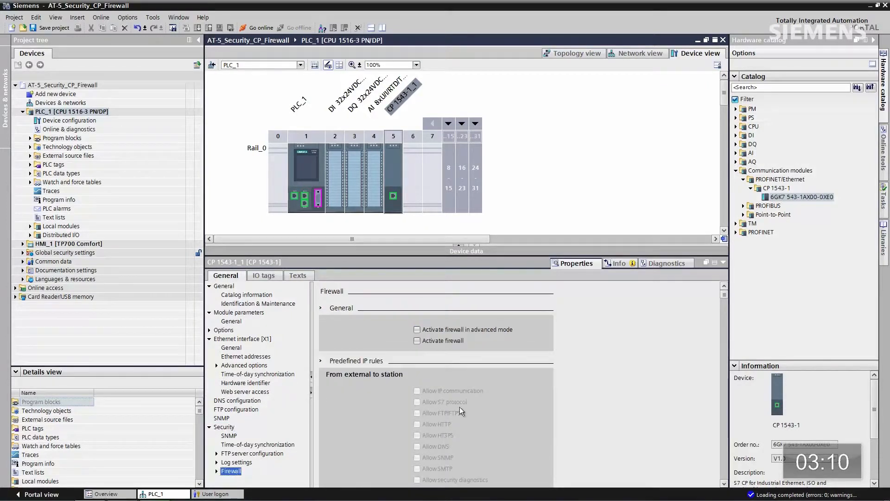
left_click(417, 341)
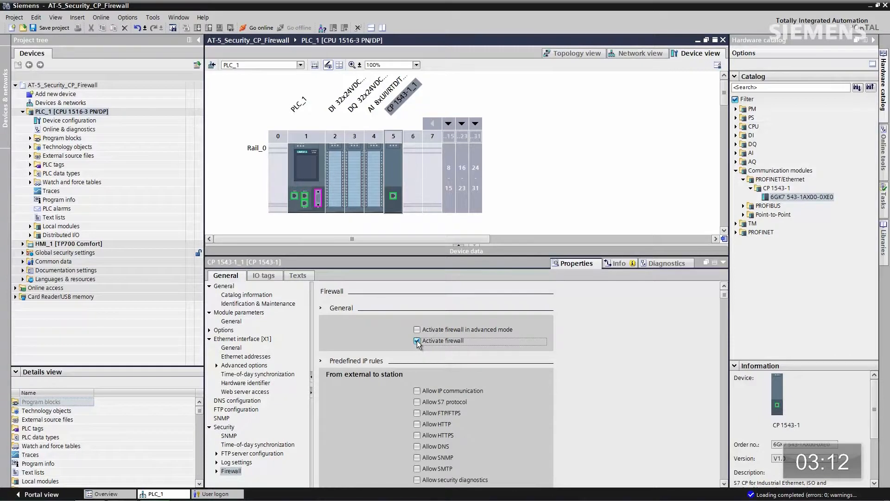
left_click(417, 403)
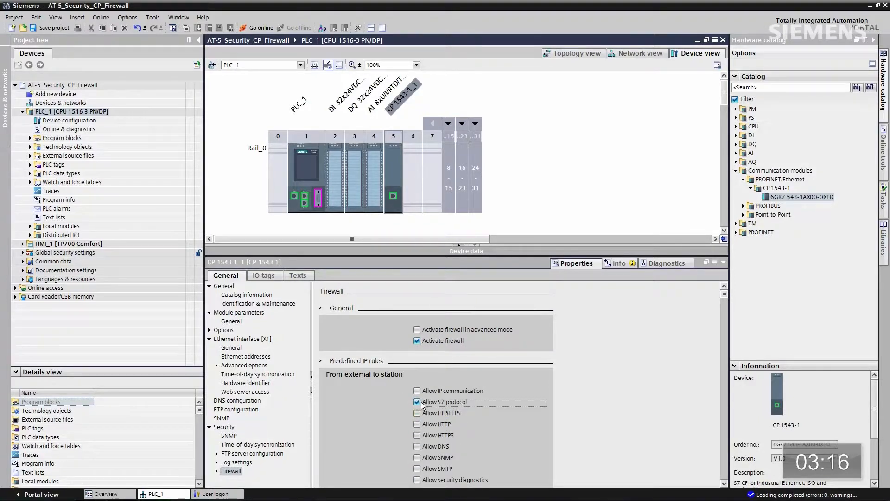
left_click(417, 435)
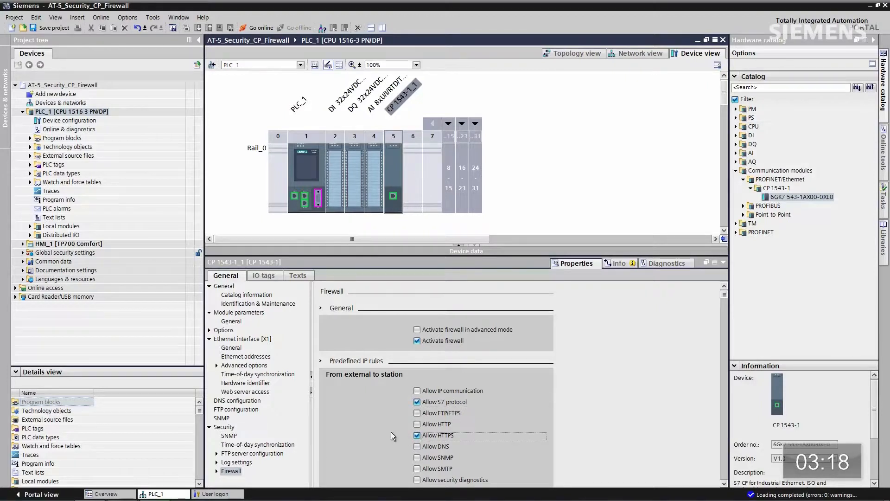
left_click(416, 480)
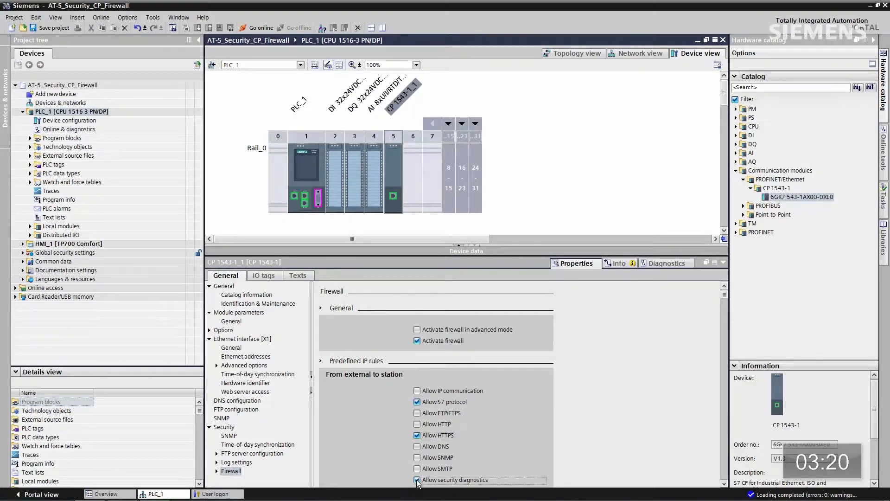
Switch the firewall to advanced mode and set source IP 192.168.2.100 on the S7 and diagnostics rules
left_click(417, 330)
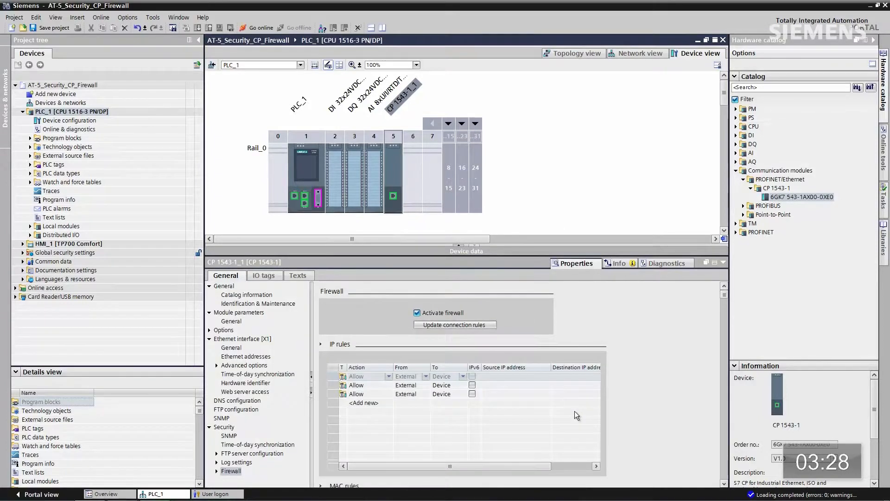
left_click_drag(443, 465, 456, 467)
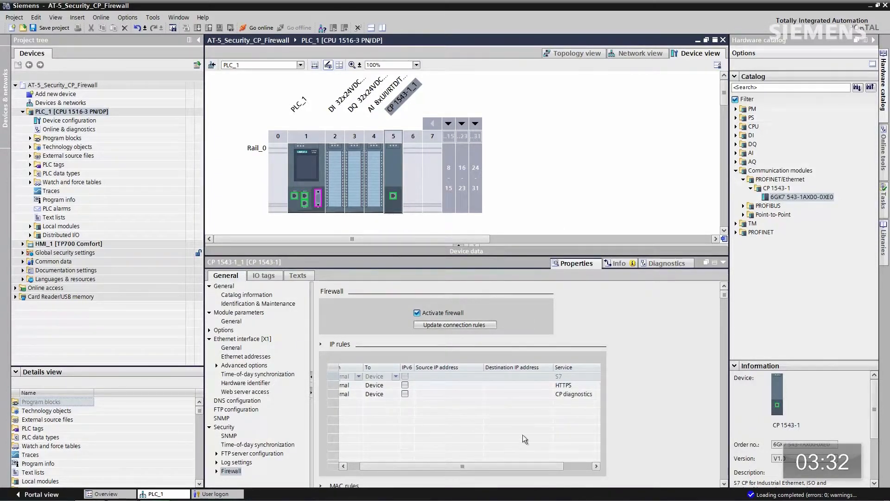
left_click(428, 376)
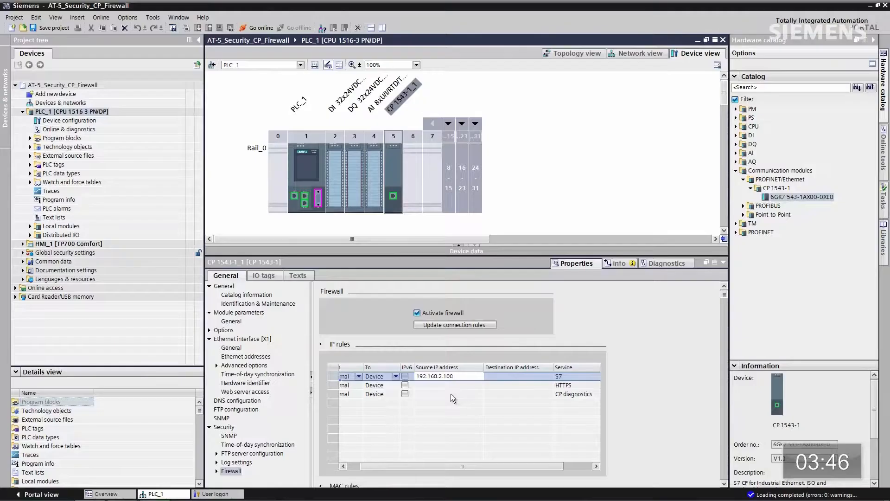
left_click(450, 394)
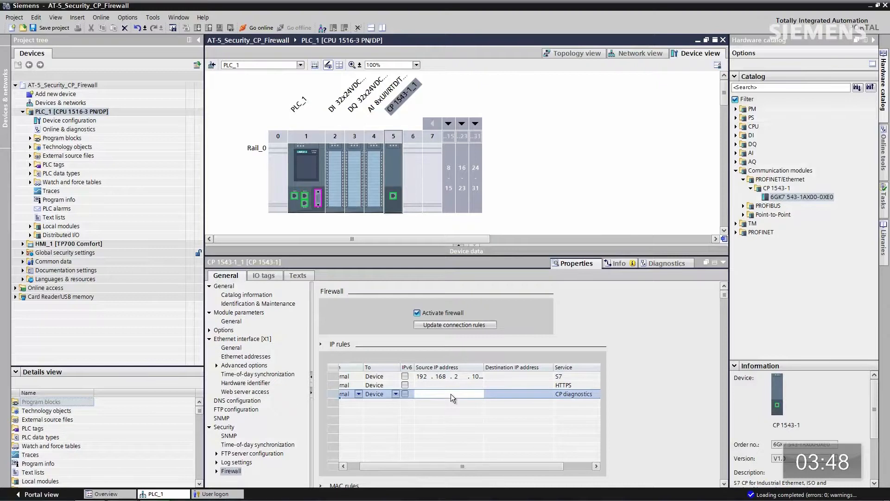
type("192 . 168 . 2 . 10...")
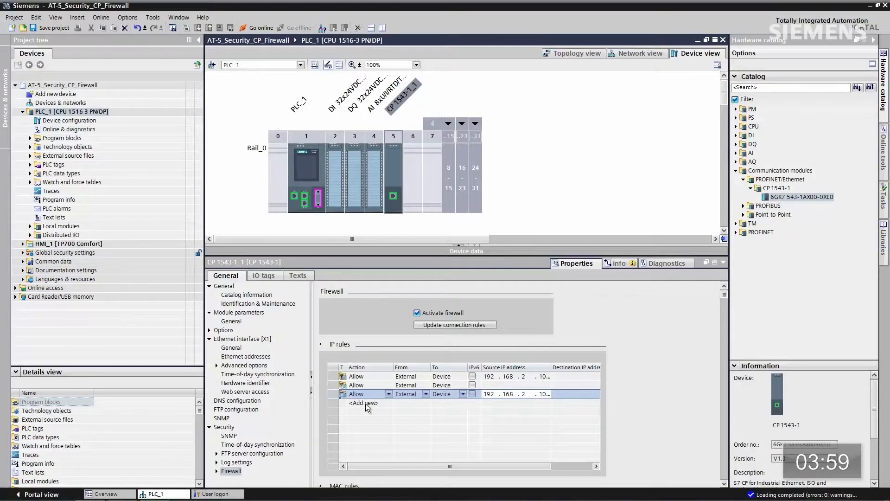
Add a fourth IP rule with action Drop for remaining external traffic to the device
left_click(365, 403)
left_click(365, 401)
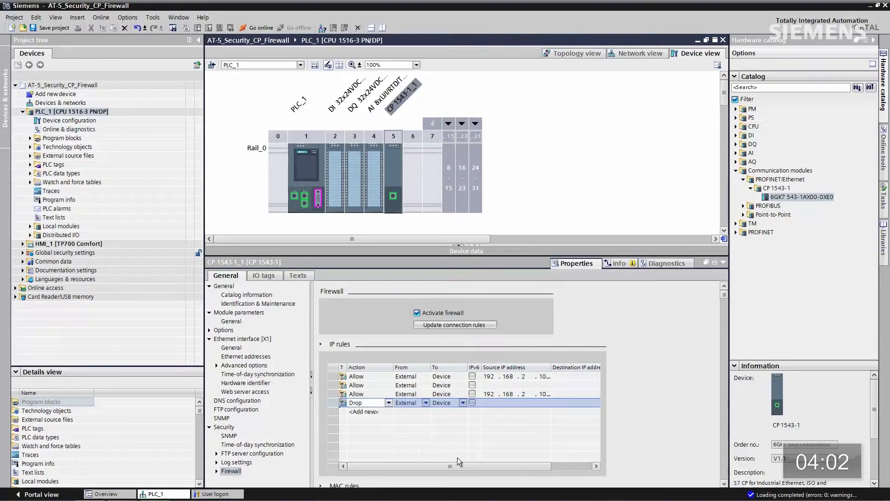
left_click_drag(452, 466, 482, 466)
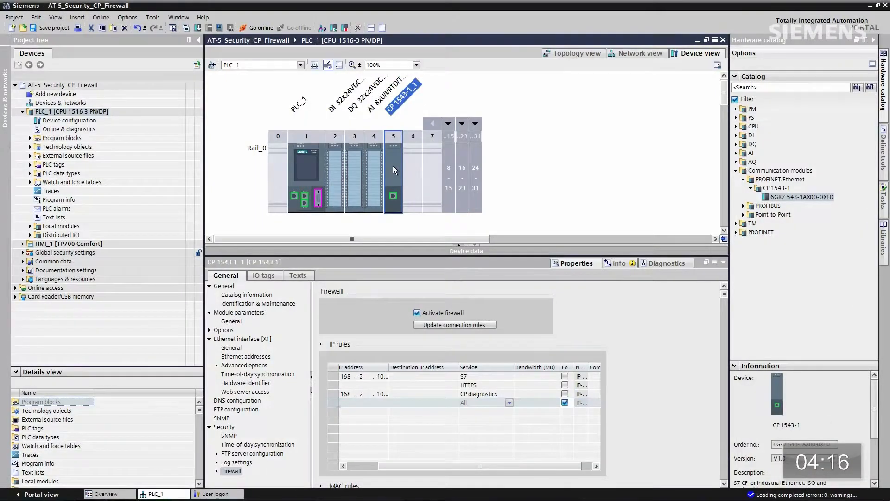
Download the hardware configuration through subnet PN/IE_2, finding PLC_1 at 192.168.2.1, and proceed to loading
right_click(391, 154)
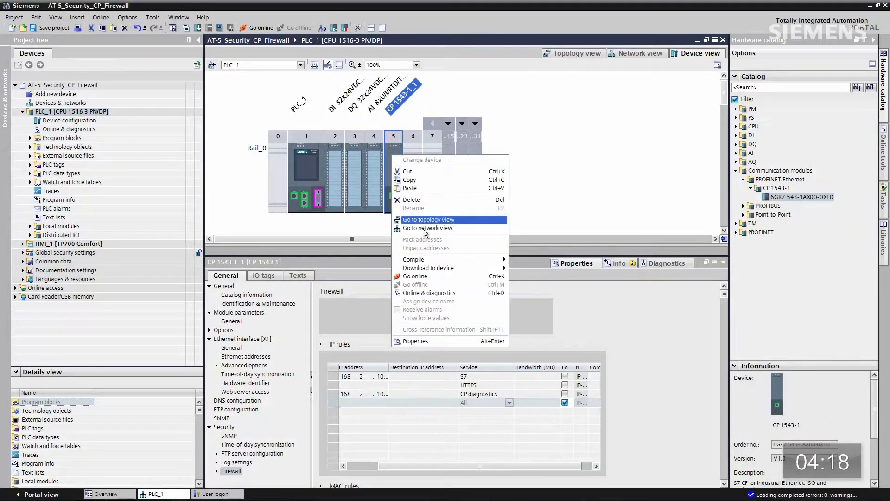
mouse_move(434, 269)
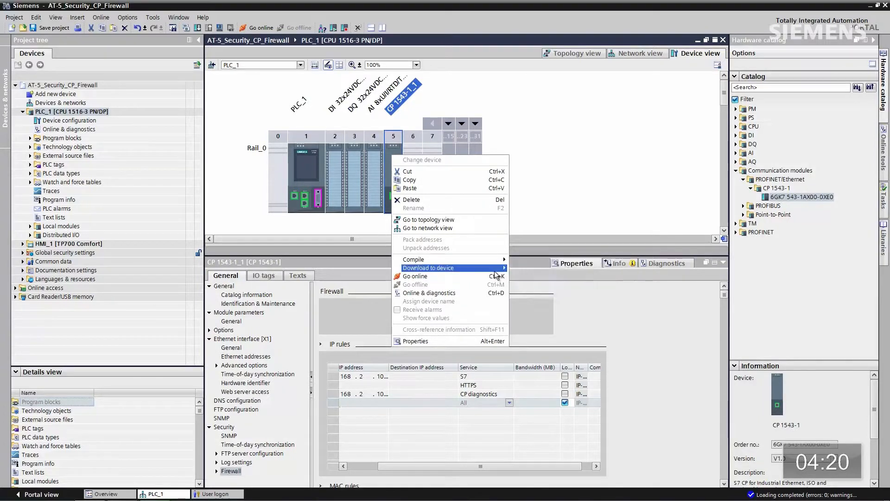
left_click(525, 276)
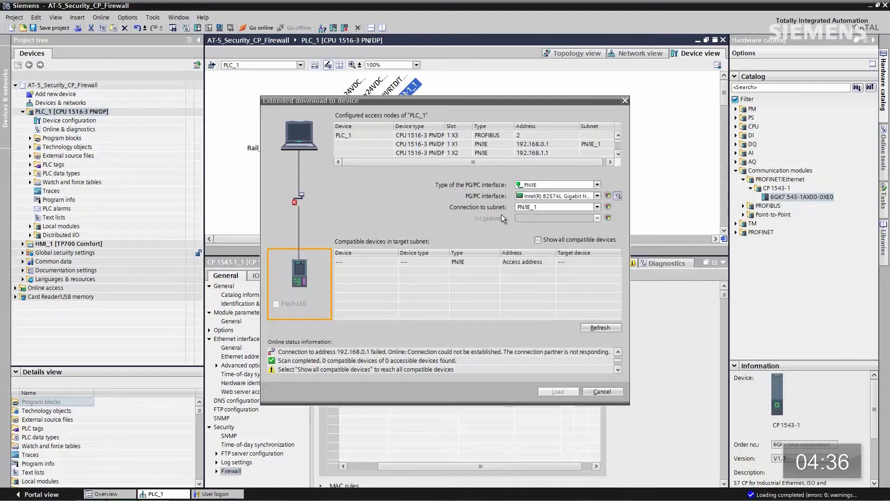
left_click(599, 207)
left_click(573, 248)
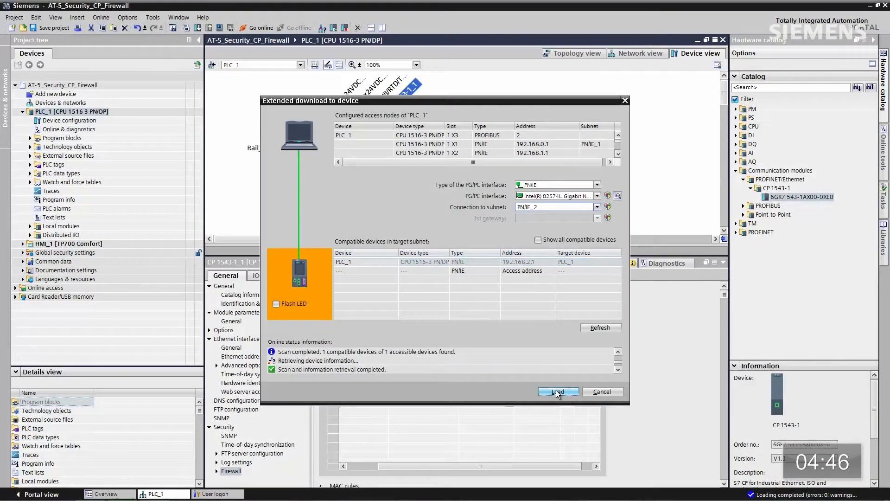
left_click(557, 392)
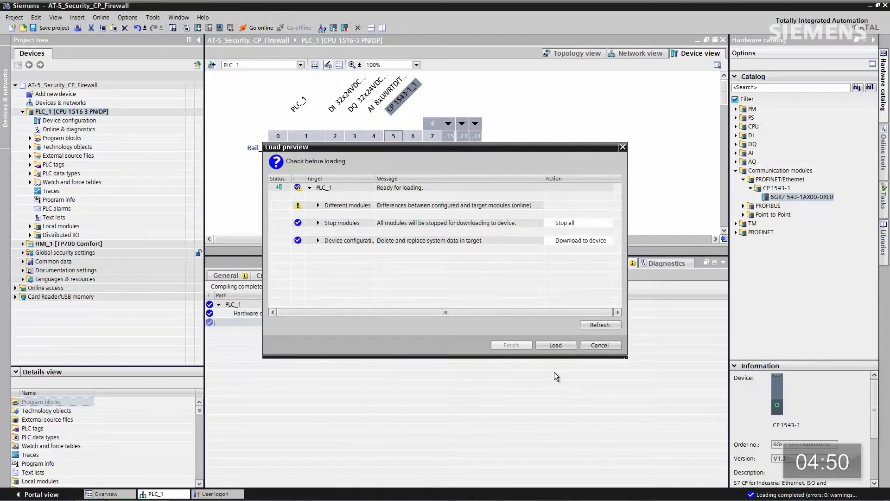
Load the configuration onto PLC_1 from the load preview and close the load results
left_click(553, 345)
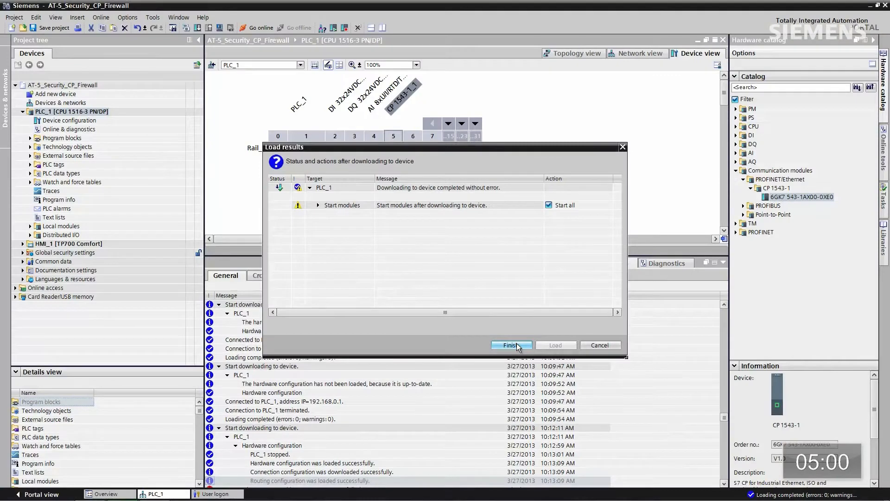
left_click(517, 345)
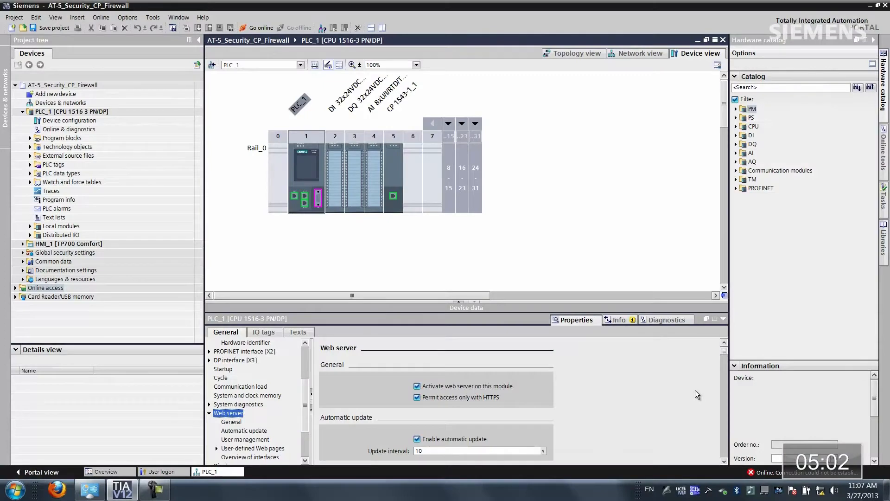
left_click(89, 489)
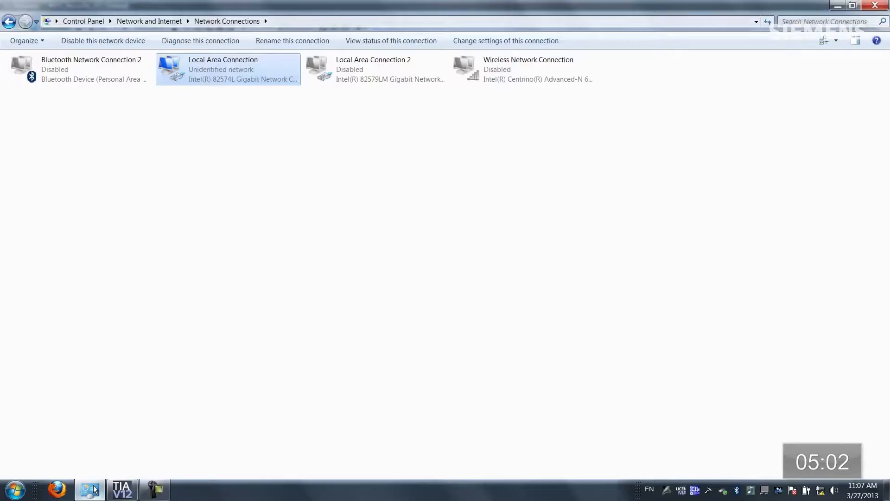
double_click(197, 63)
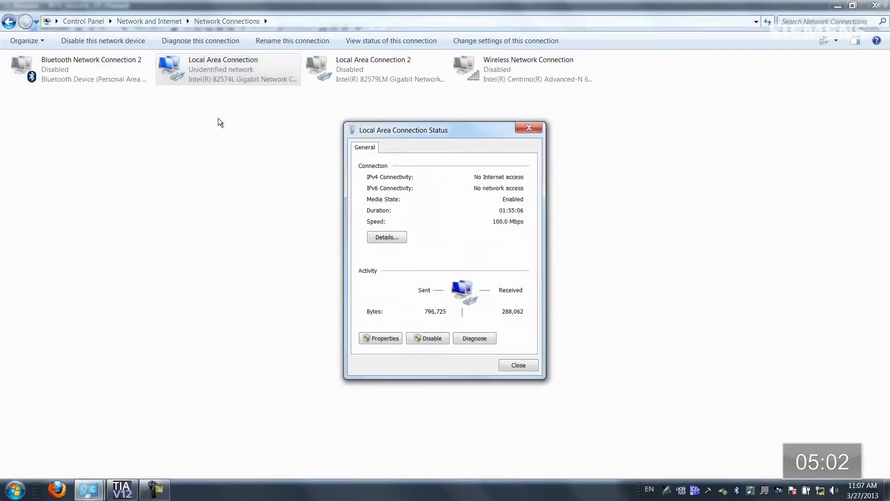
left_click(379, 339)
left_click(488, 289)
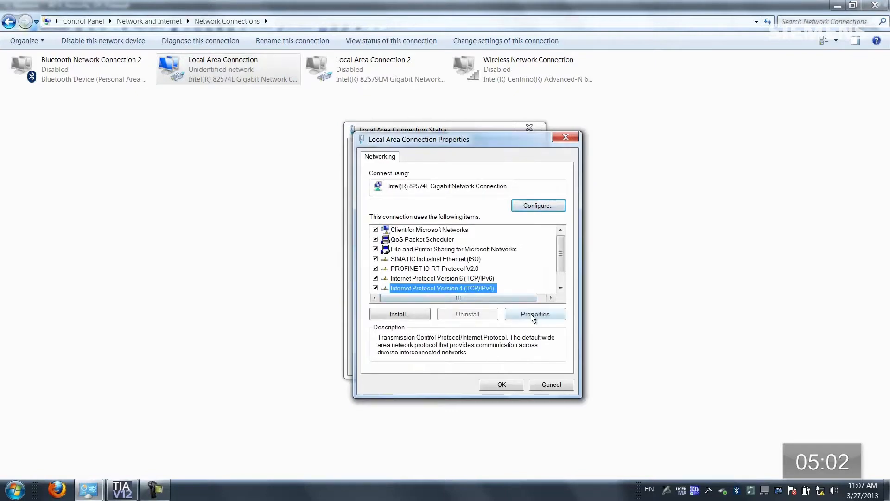
left_click(534, 314)
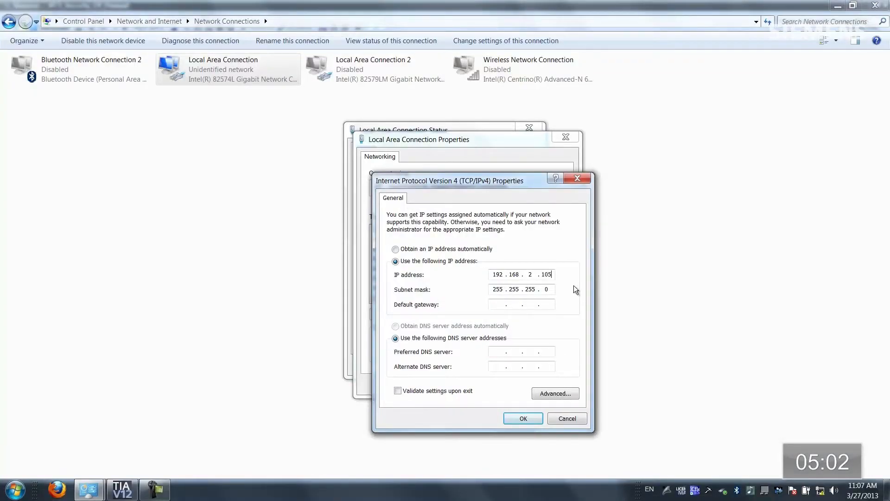
left_click(514, 416)
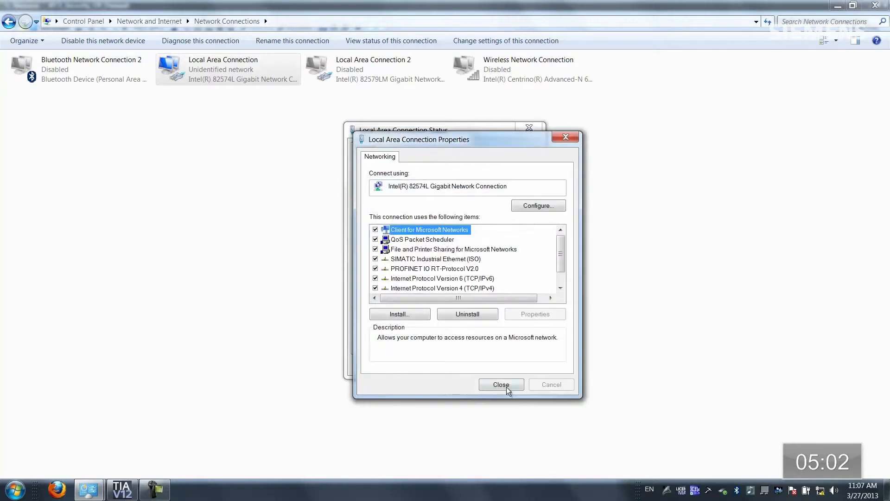
left_click(506, 387)
left_click(514, 366)
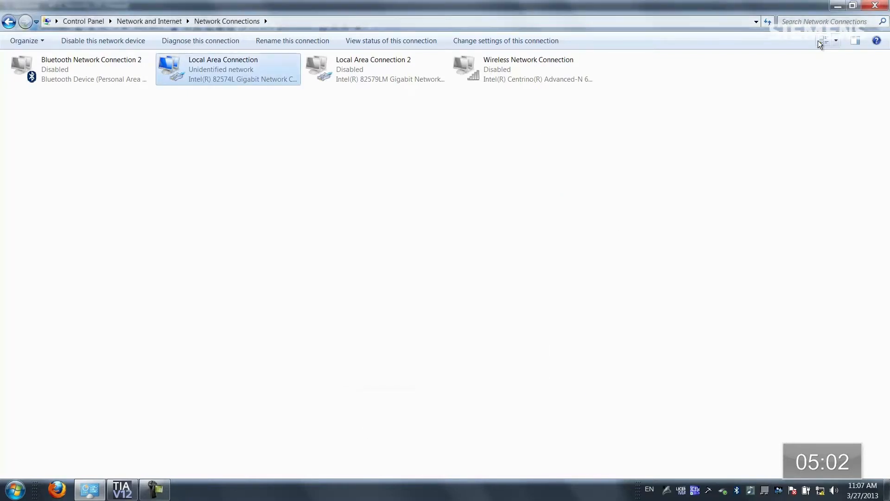
left_click(840, 5)
left_click(66, 489)
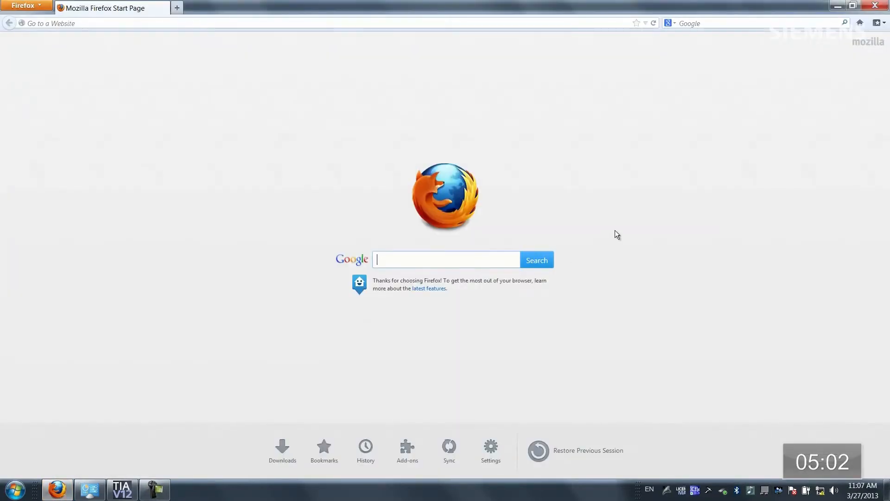
left_click(645, 24)
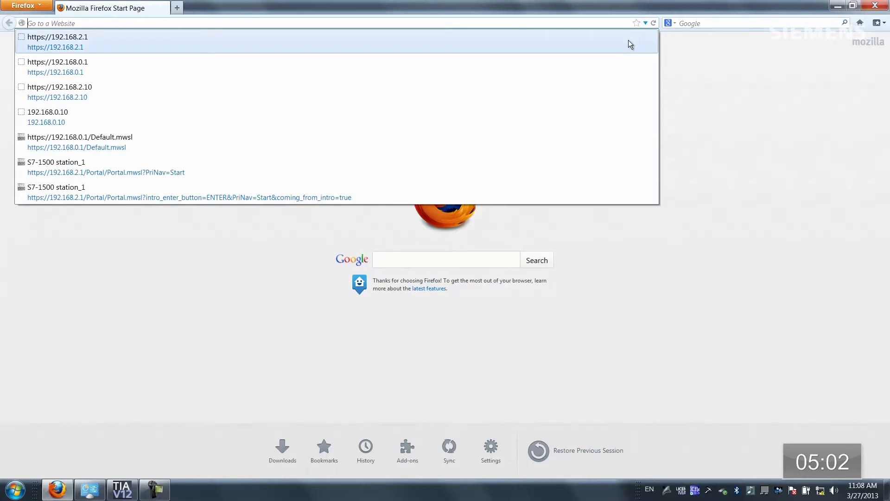
left_click(631, 44)
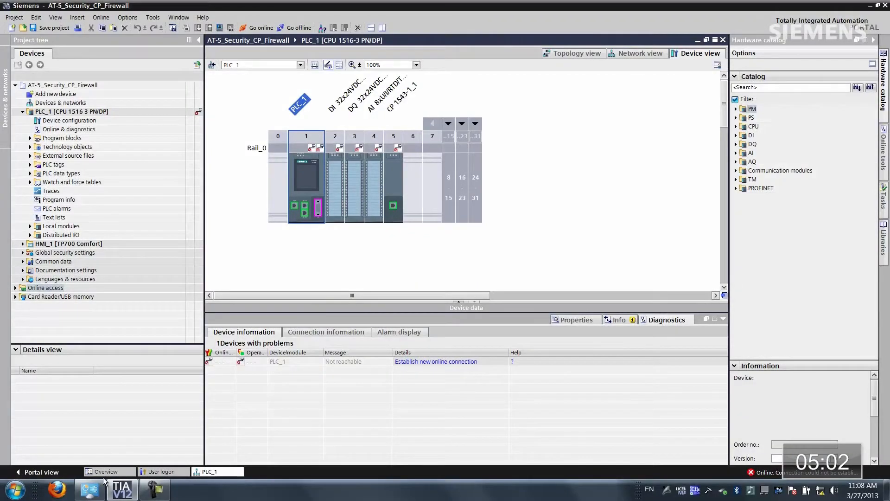
left_click(89, 491)
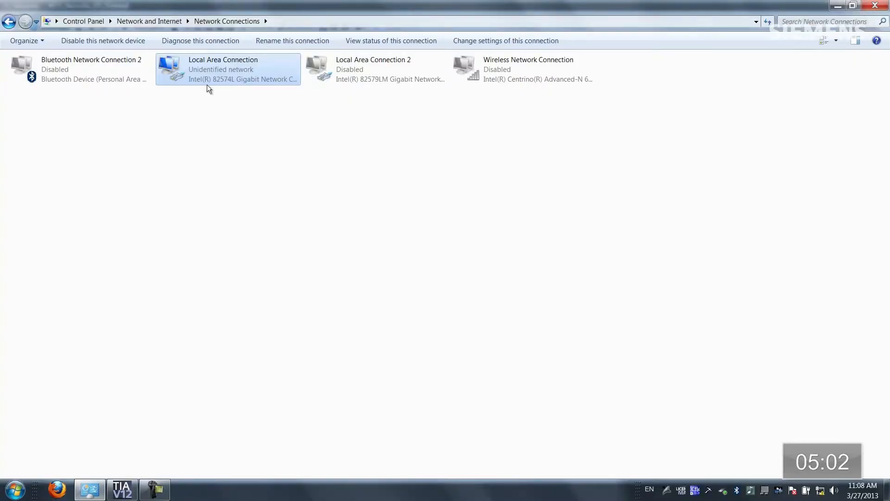
double_click(207, 84)
left_click(382, 341)
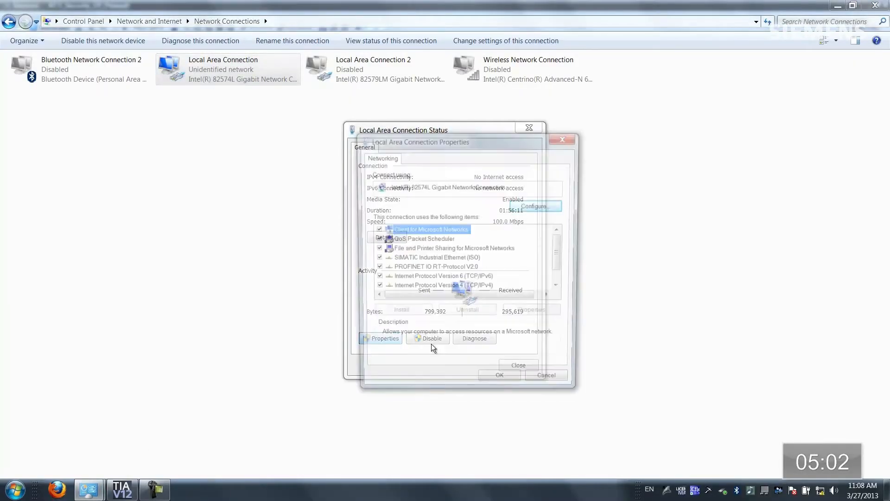
left_click(509, 288)
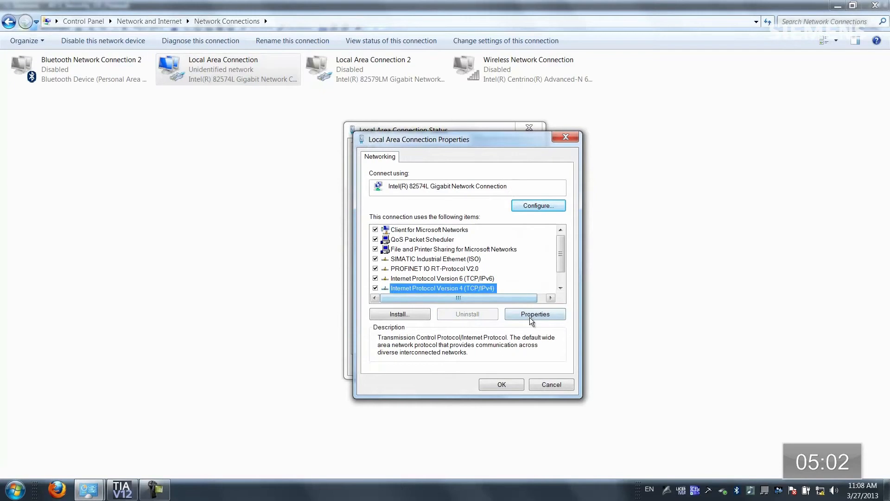
left_click(531, 315)
left_click(560, 277)
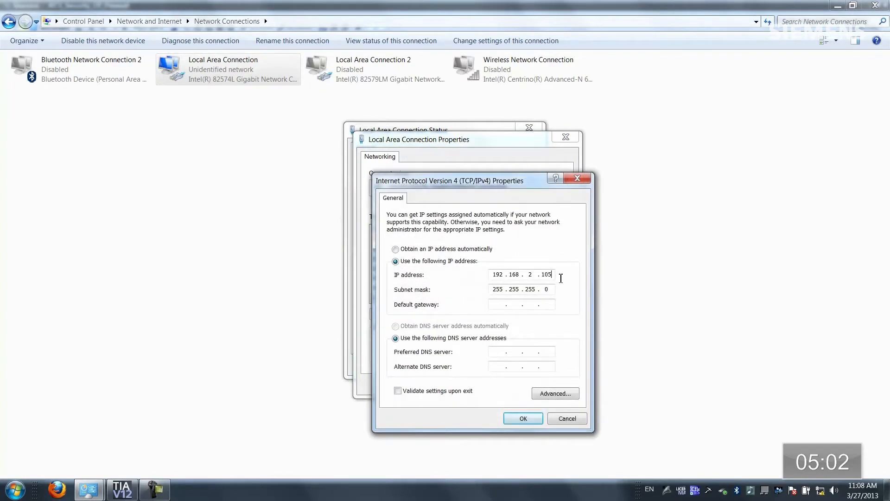
left_click(516, 422)
left_click(508, 386)
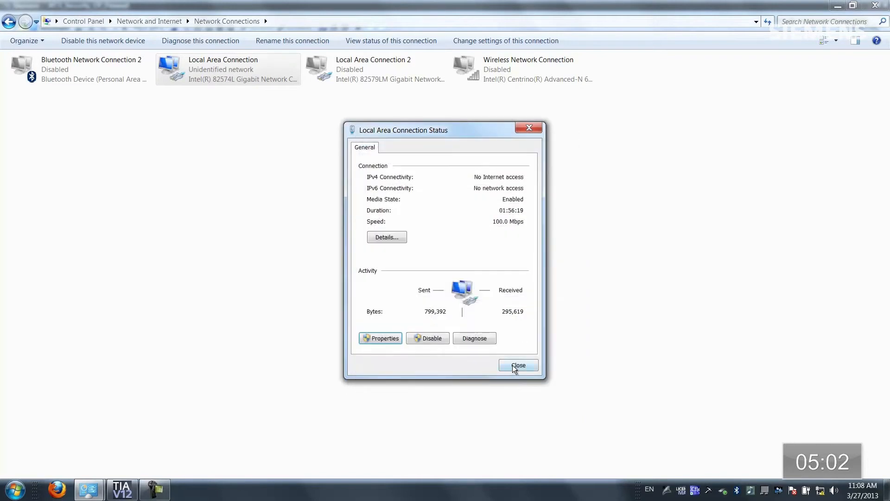
left_click(513, 365)
left_click(838, 5)
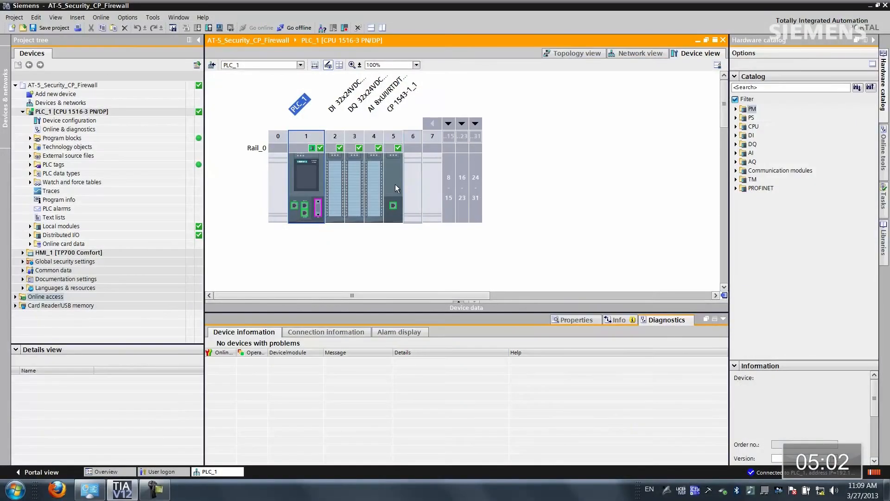
Open the CP 1543-1's online diagnostics and start reading its Security packet filter log
right_click(391, 180)
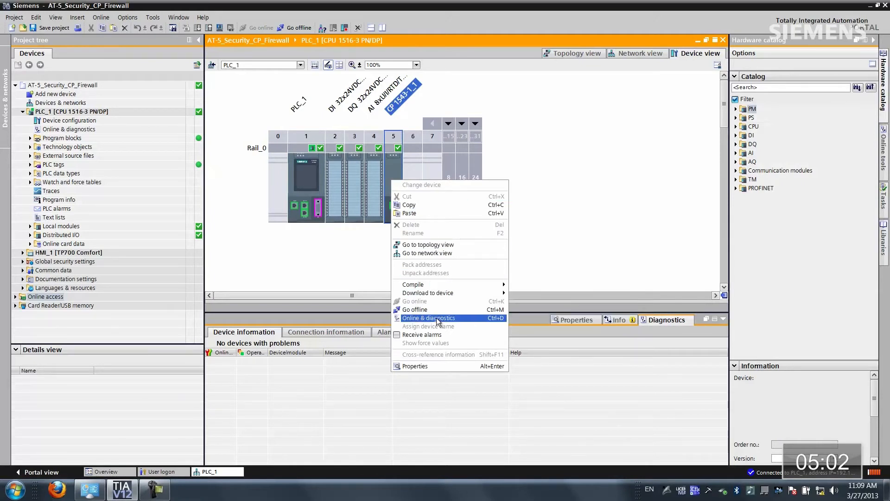
left_click(437, 319)
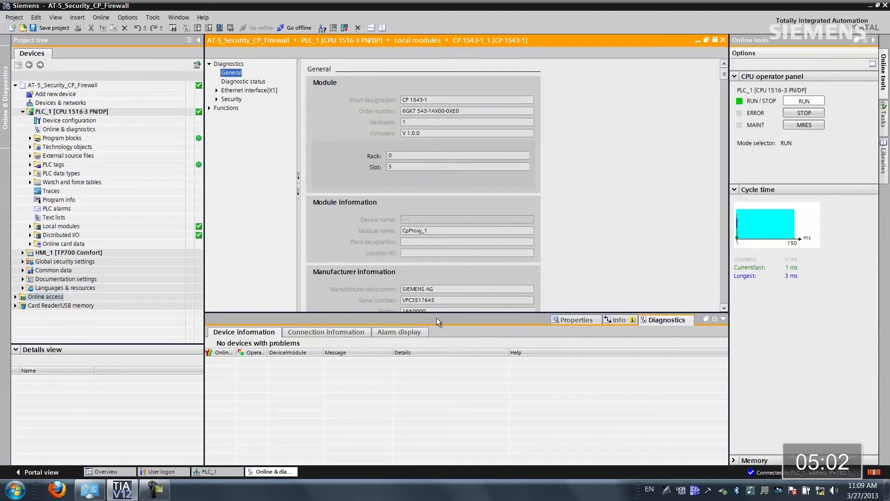
left_click(217, 100)
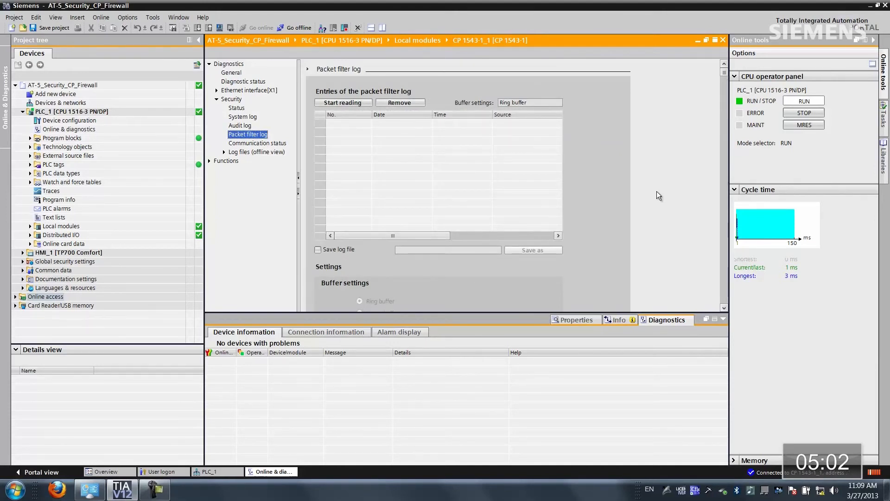
left_click(342, 102)
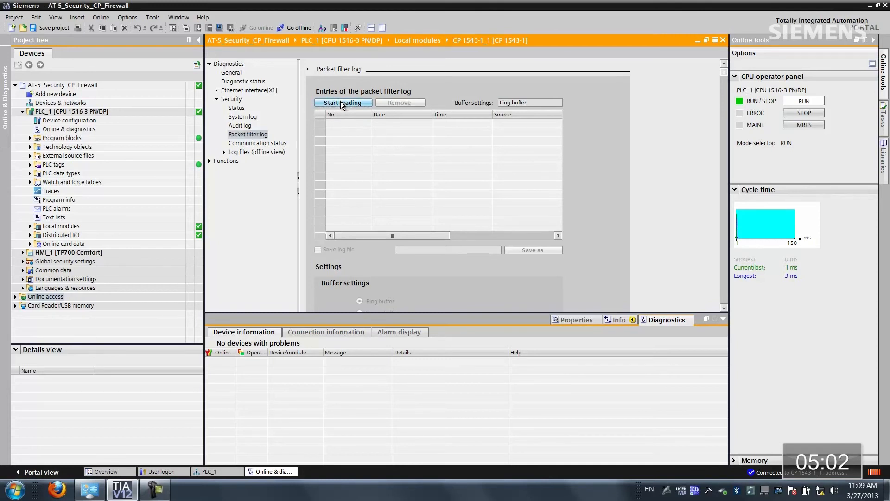